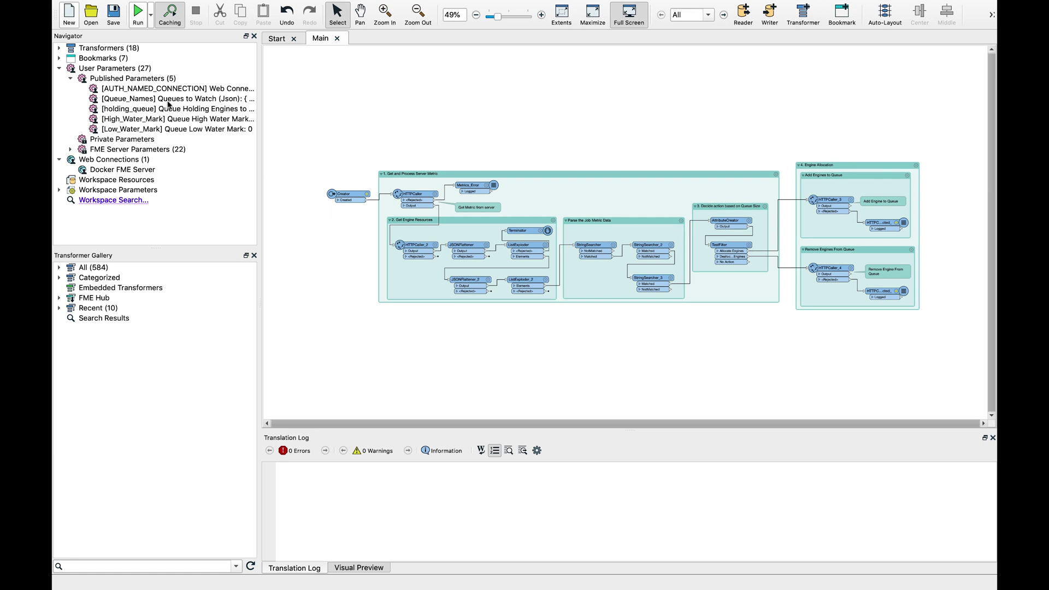
Step: Open the context menu of User Parameters to edit the five published parameters
right_click(130, 70)
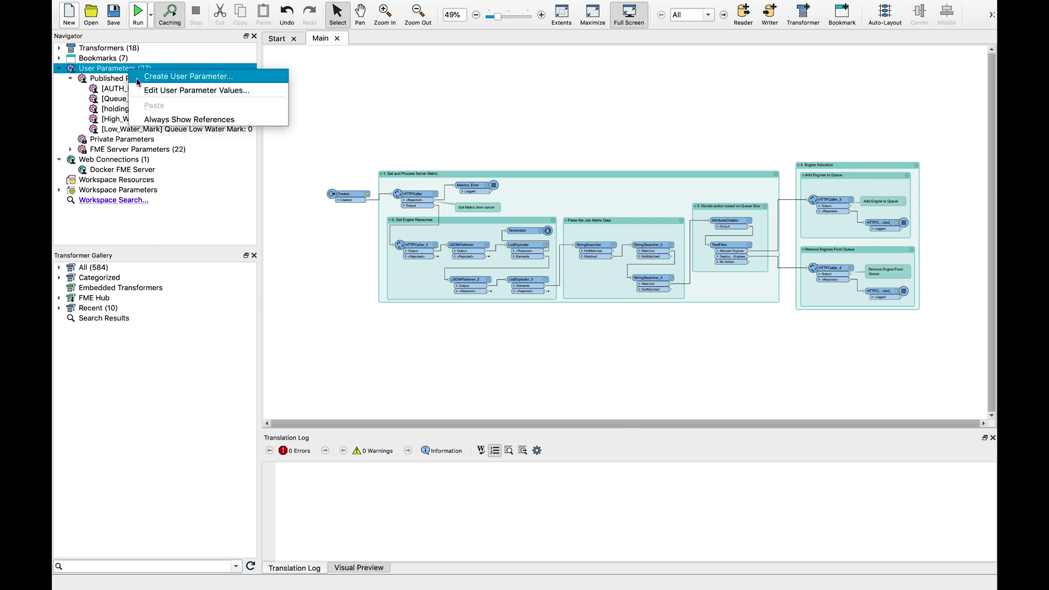
left_click(141, 90)
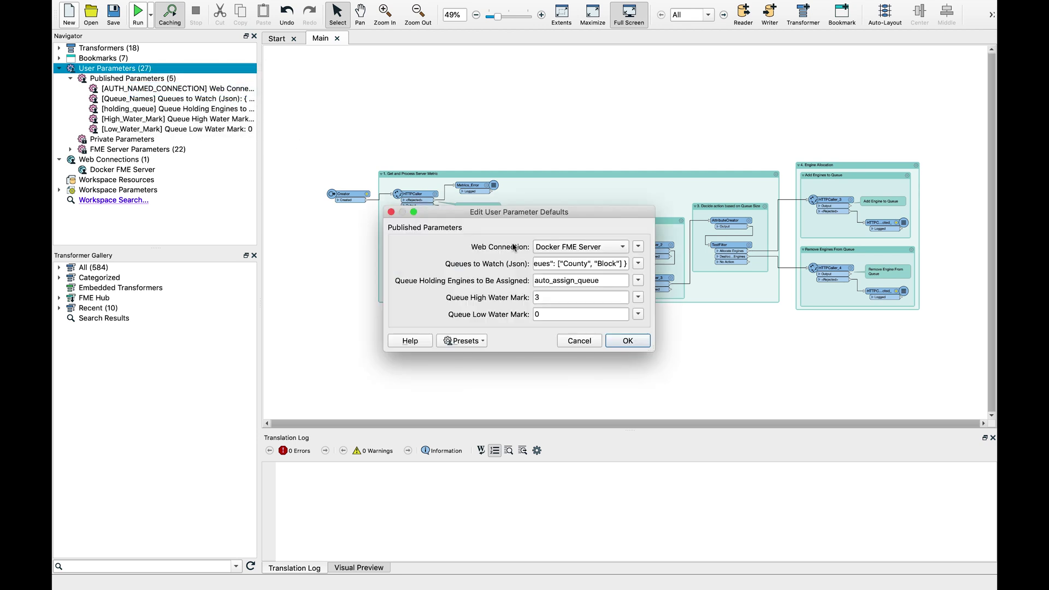
left_click_drag(653, 287, 718, 282)
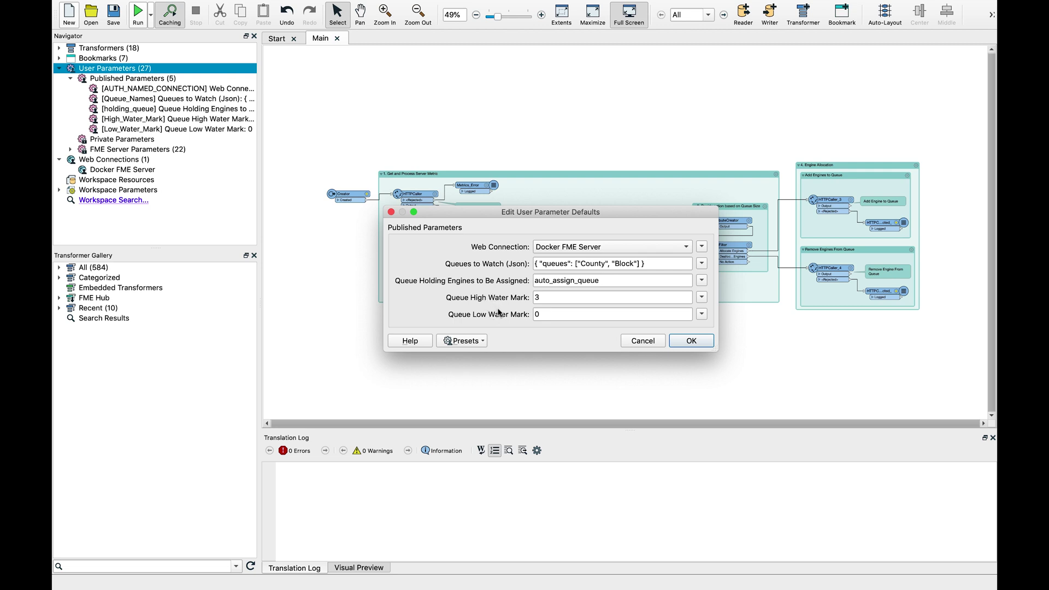
left_click(683, 342)
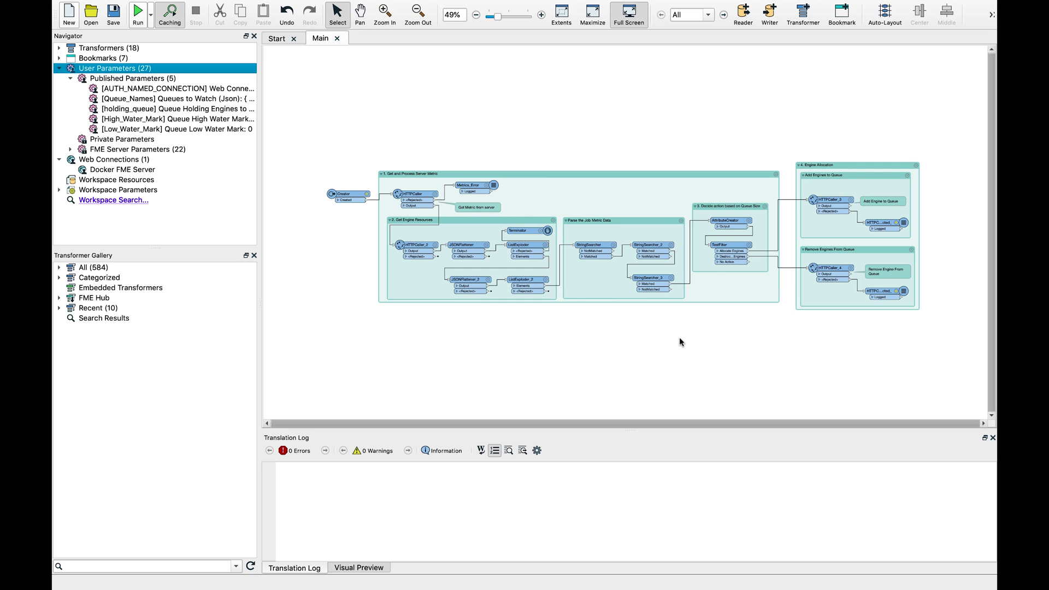
Step: Jump to the Get and Process Server Metric bookmark and review HTTPCaller's request settings
left_click(723, 18)
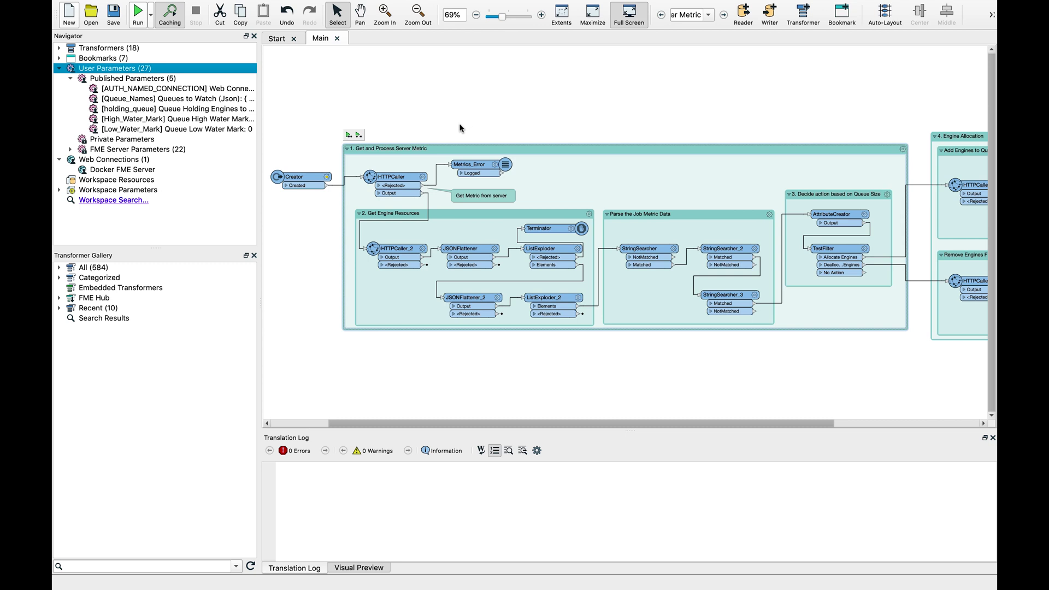
left_click(423, 178)
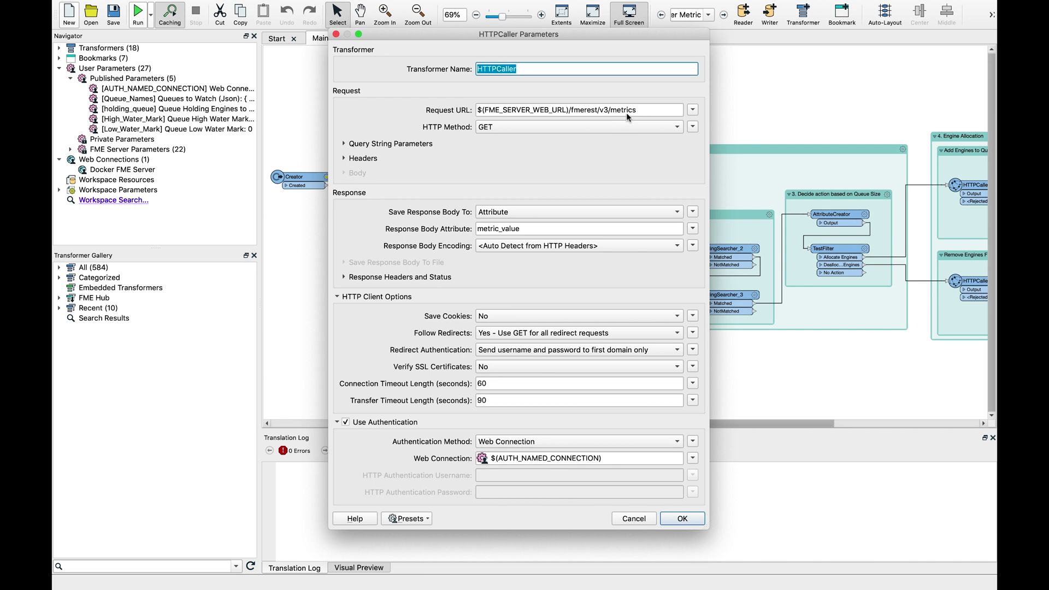
left_click(682, 519)
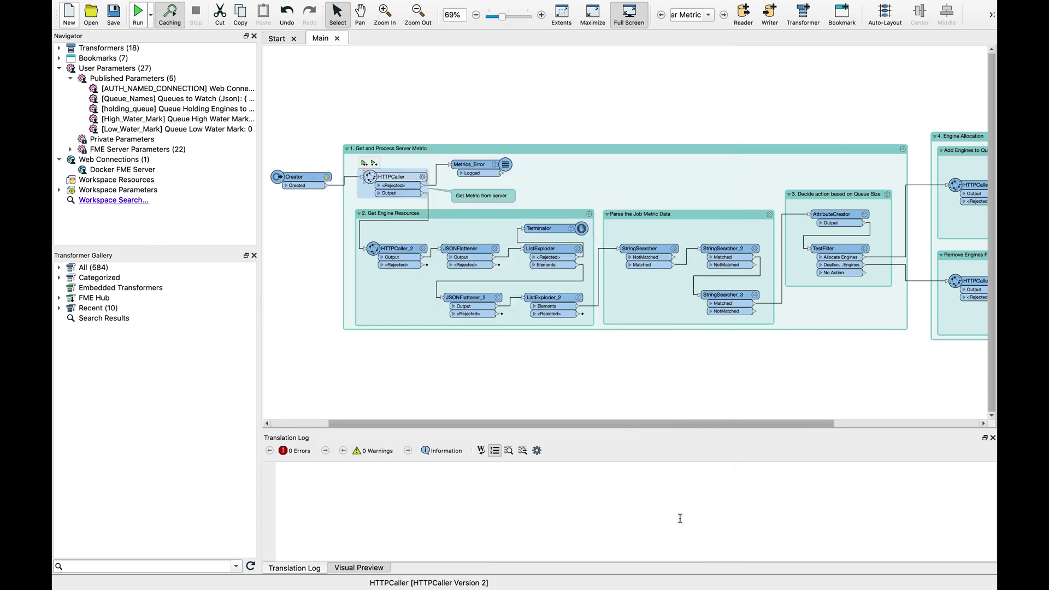
Step: Zoom in and inspect HTTPCaller_2's request URL, highlighting its $(holding_queue) parameter
scroll(445, 331, "up", 5)
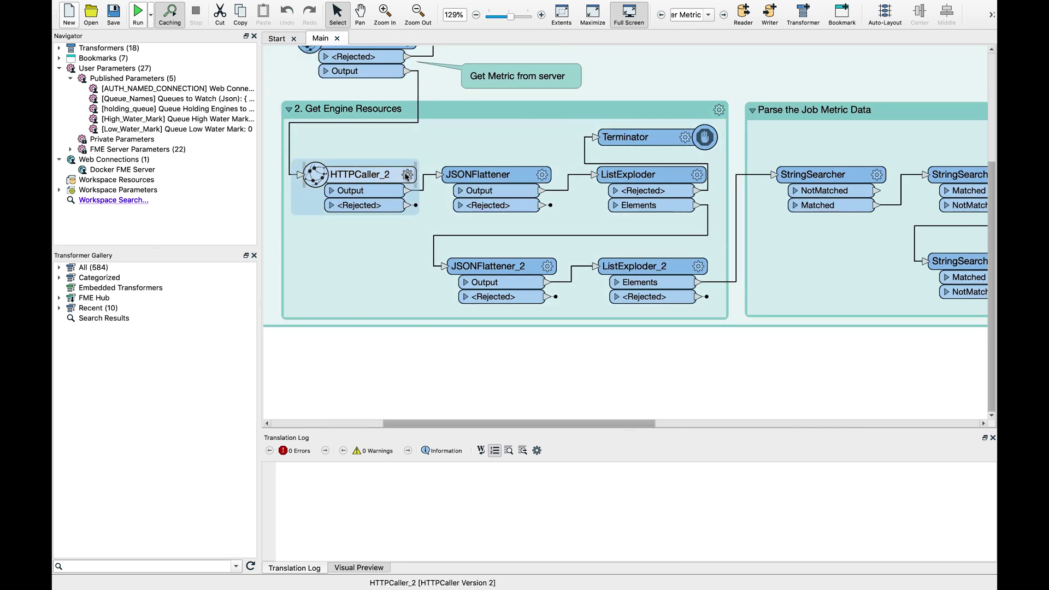
left_click(423, 248)
left_click(623, 110)
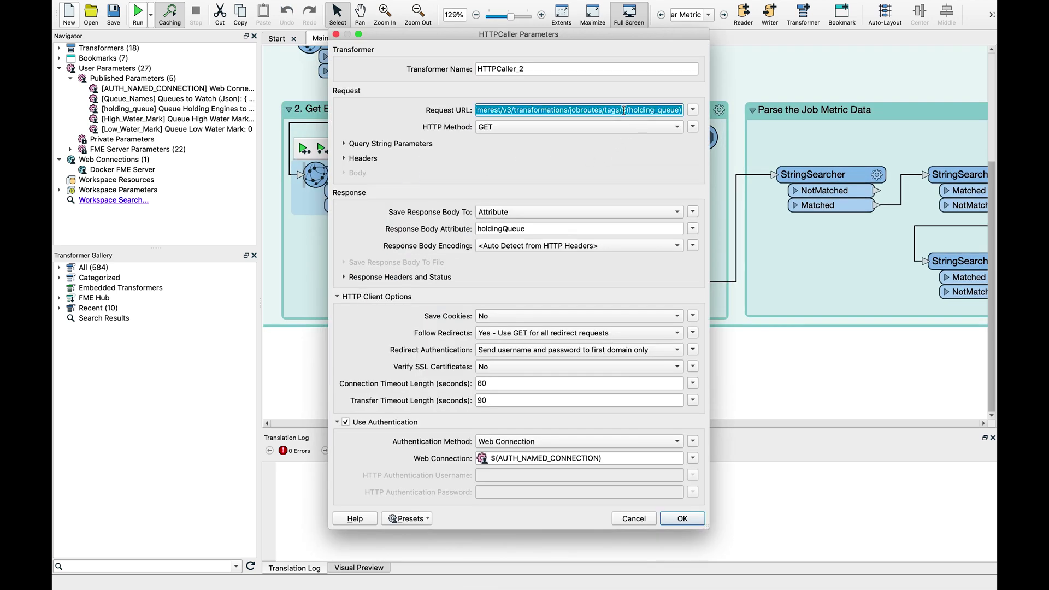
left_click(623, 109)
left_click_drag(623, 110, 680, 109)
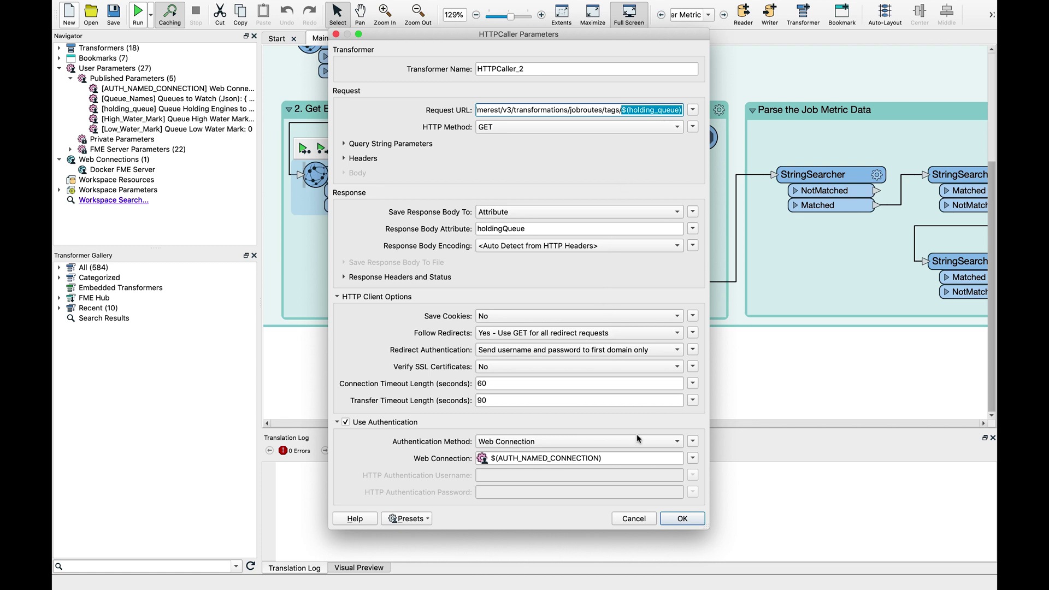
left_click(677, 520)
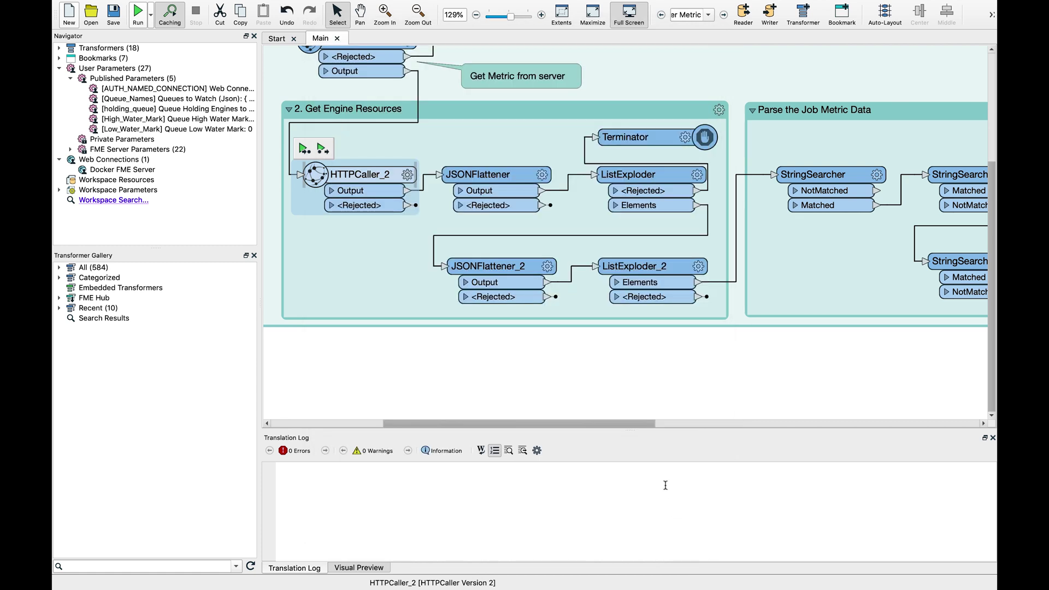
left_click(543, 175)
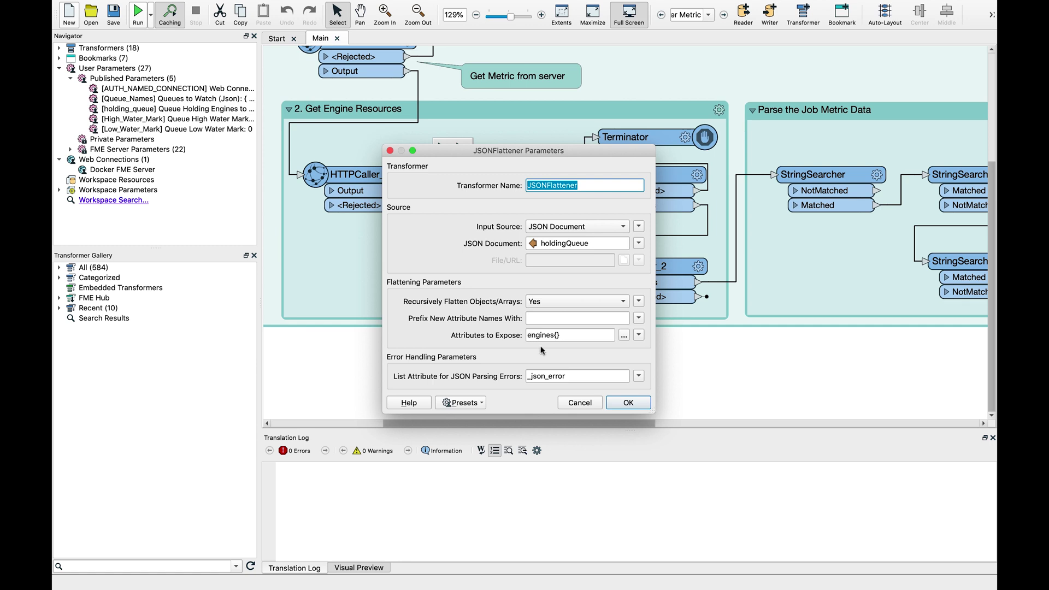
left_click(616, 403)
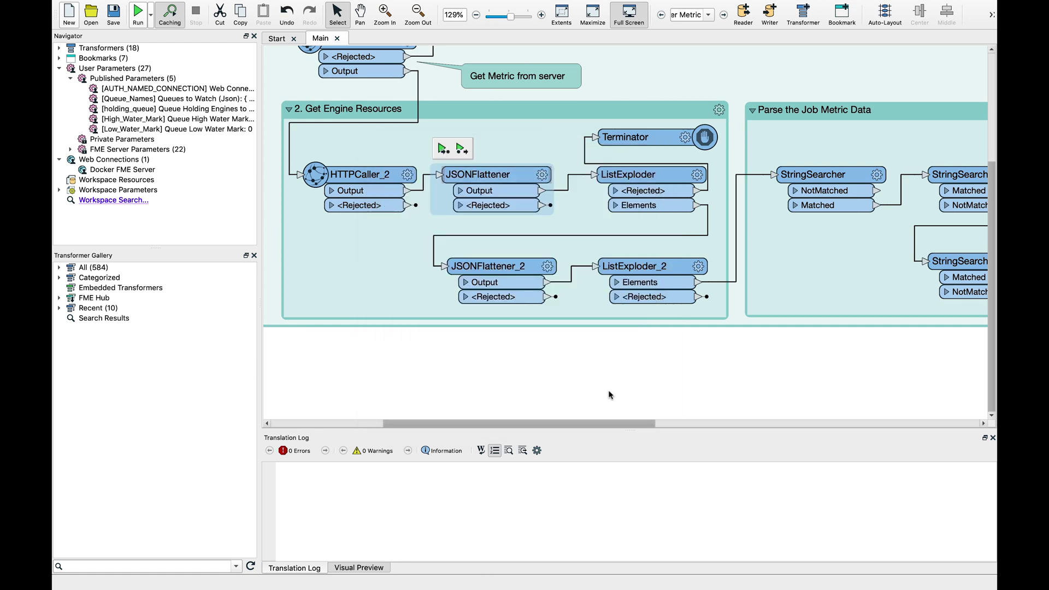
left_click(546, 268)
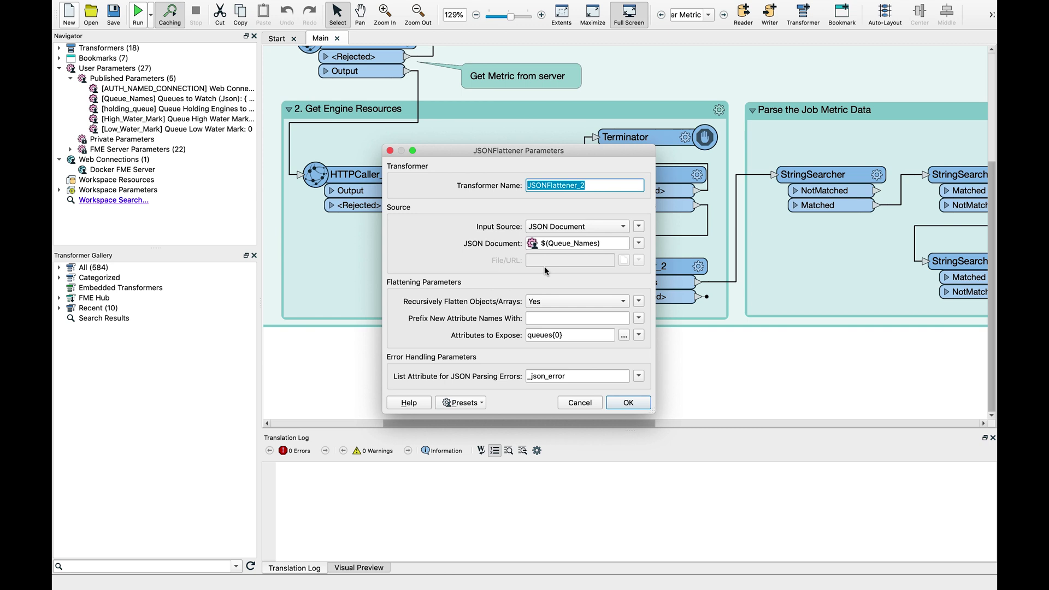
left_click(611, 399)
left_click(697, 176)
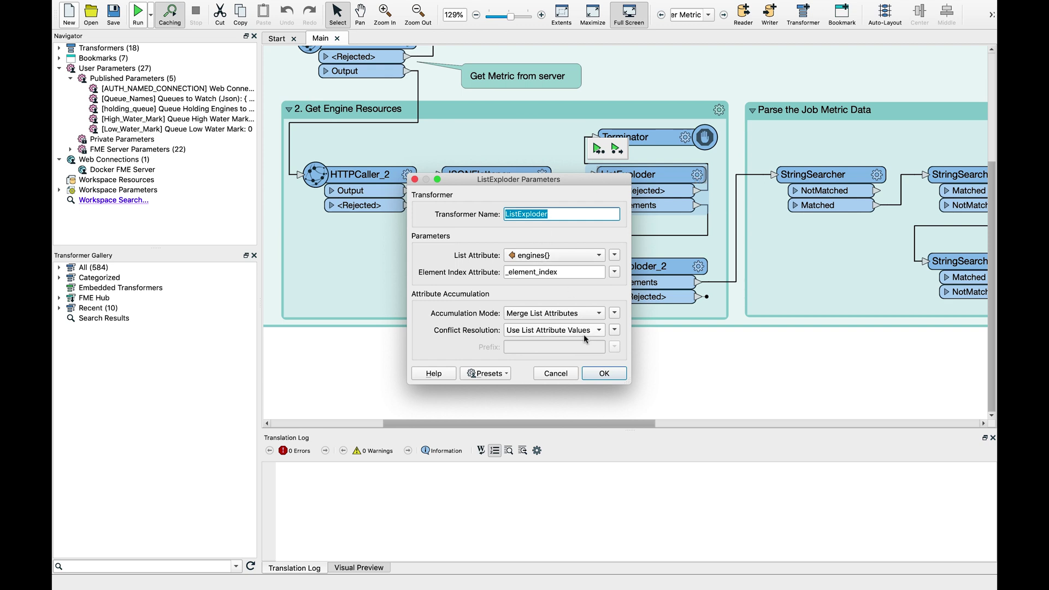
left_click(588, 374)
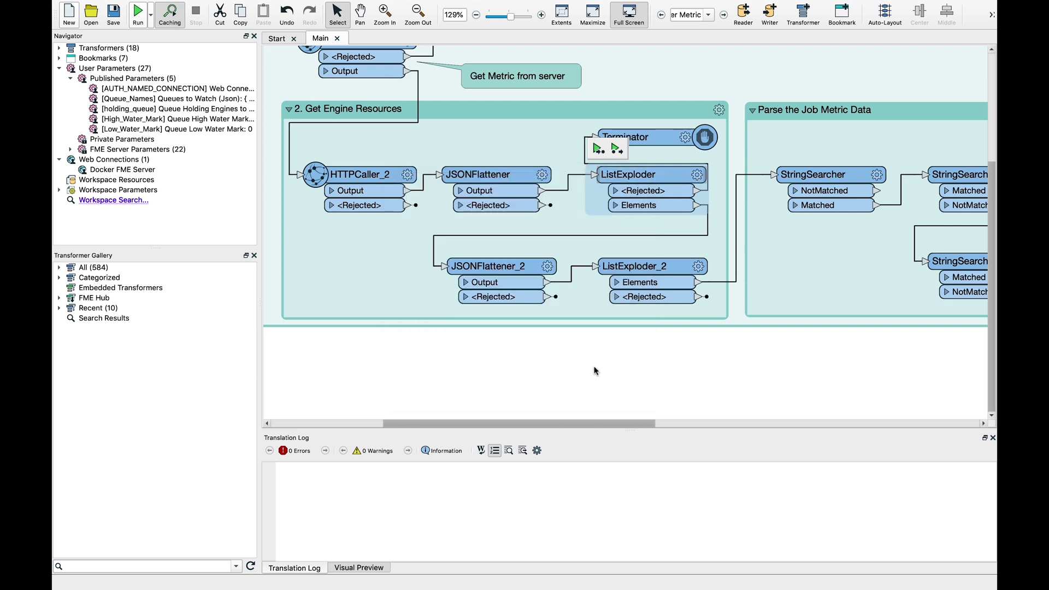
scroll(595, 370, "right", 10)
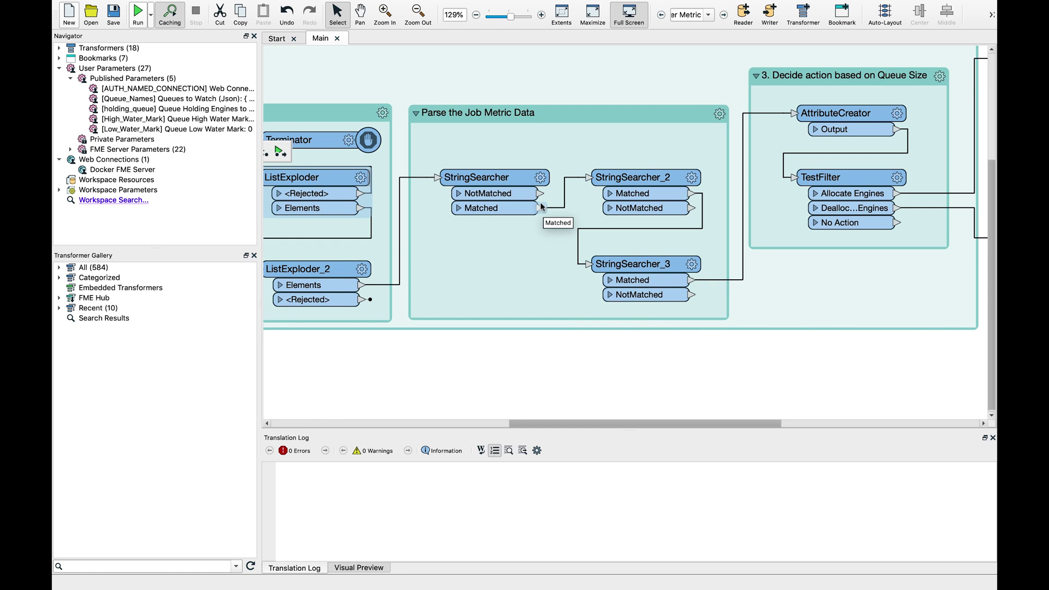
mouse_move(537, 184)
left_click(466, 239)
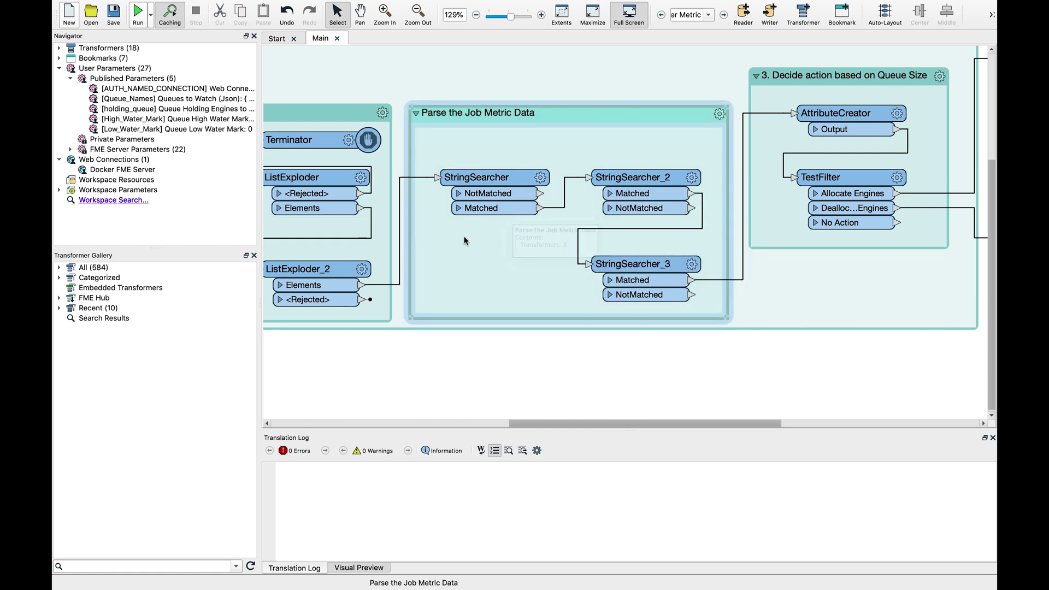
mouse_move(491, 232)
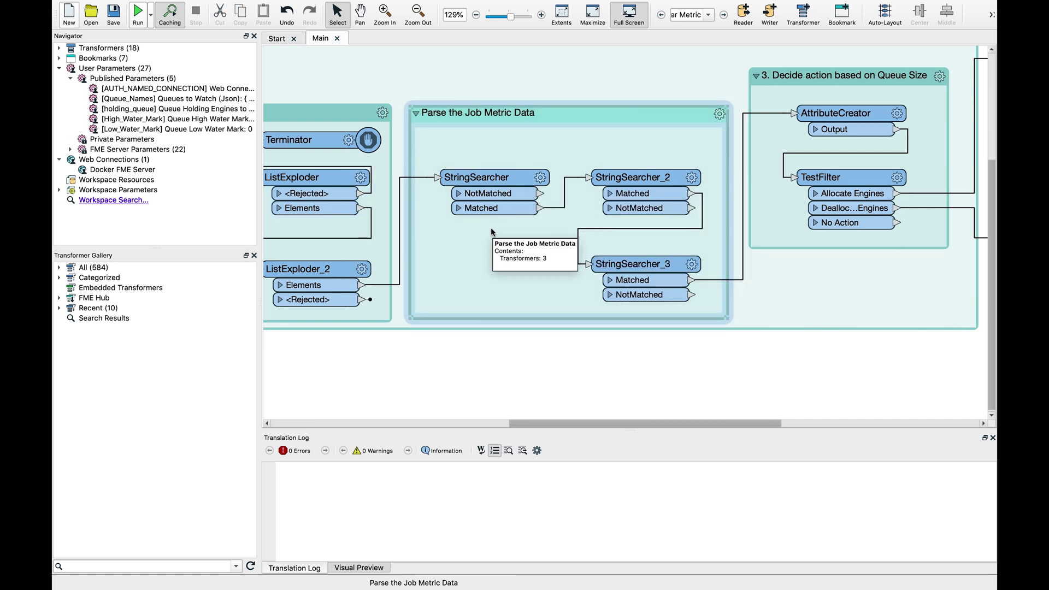
left_click(520, 364)
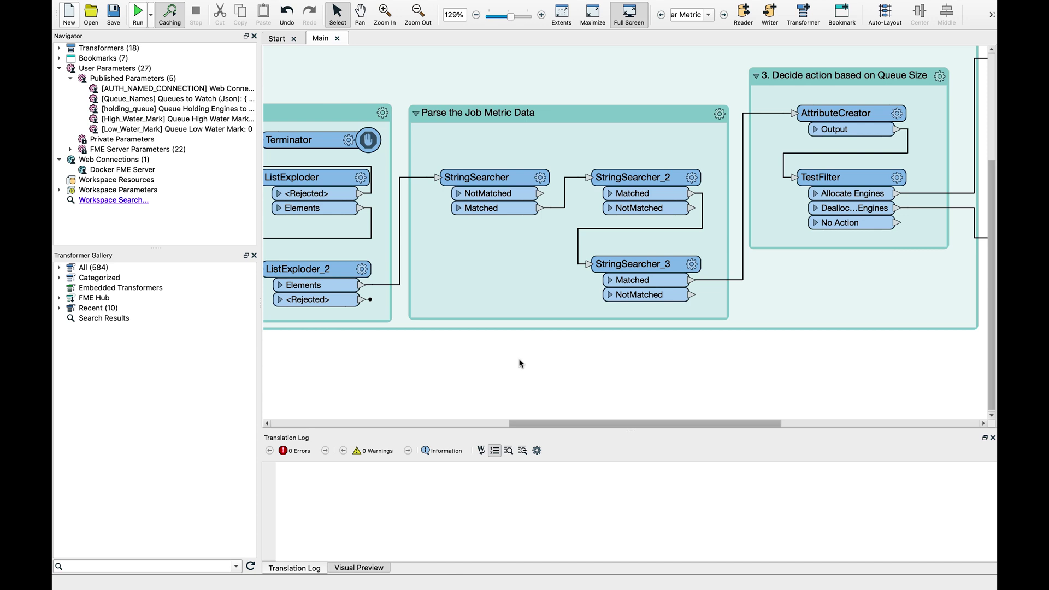
left_click(541, 177)
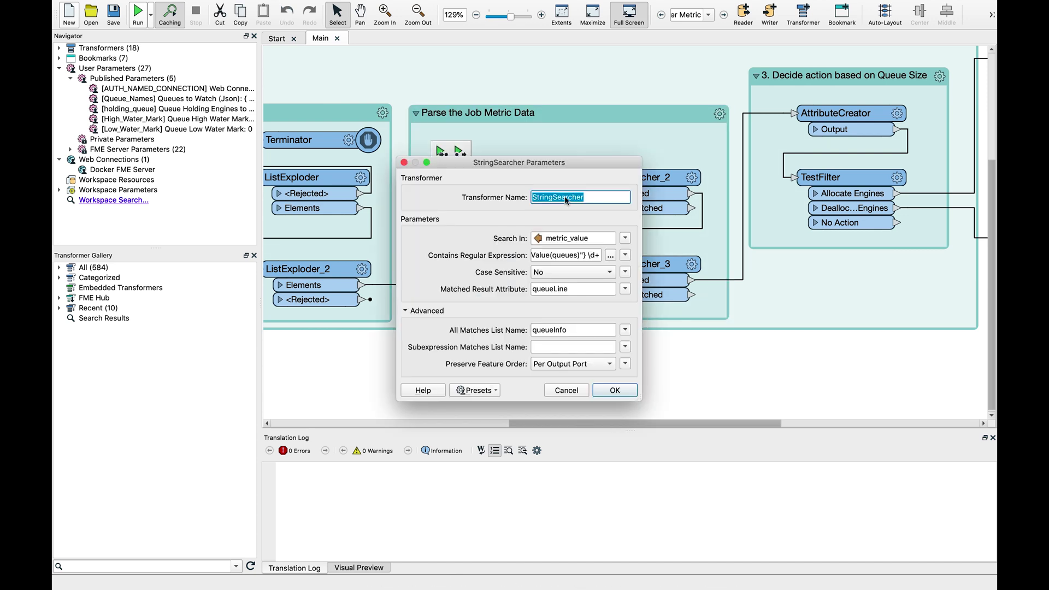
left_click(610, 255)
left_click(553, 143)
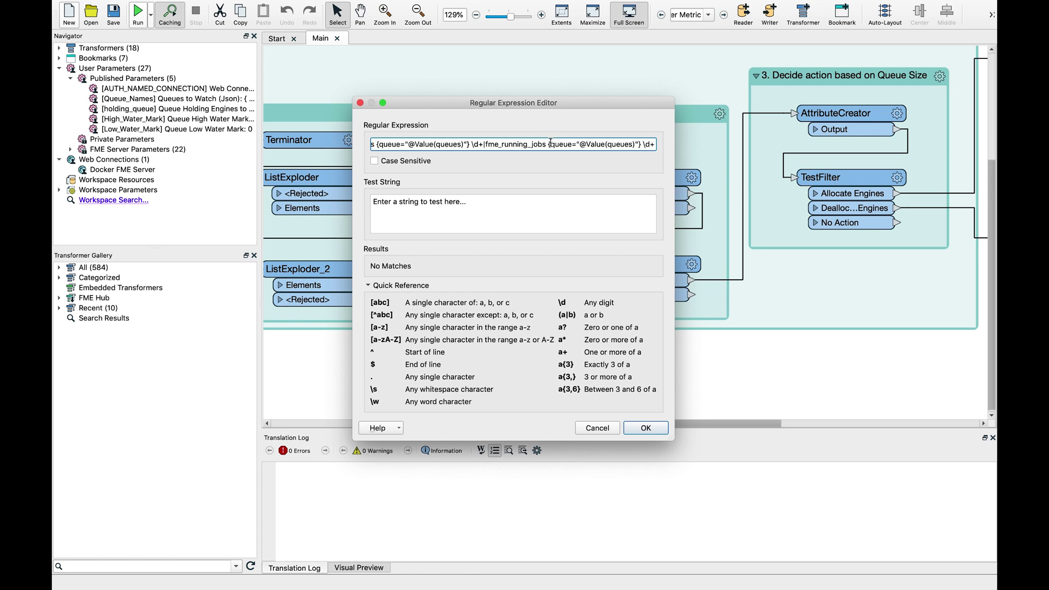
left_click(412, 145)
key("shift+Home")
key("Left")
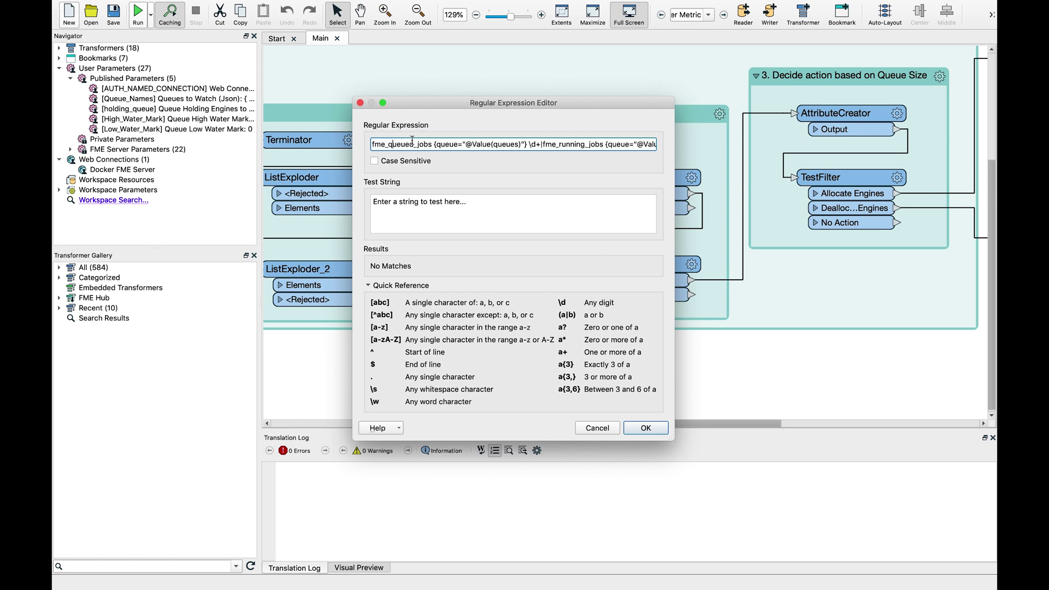
left_click(646, 428)
left_click(620, 391)
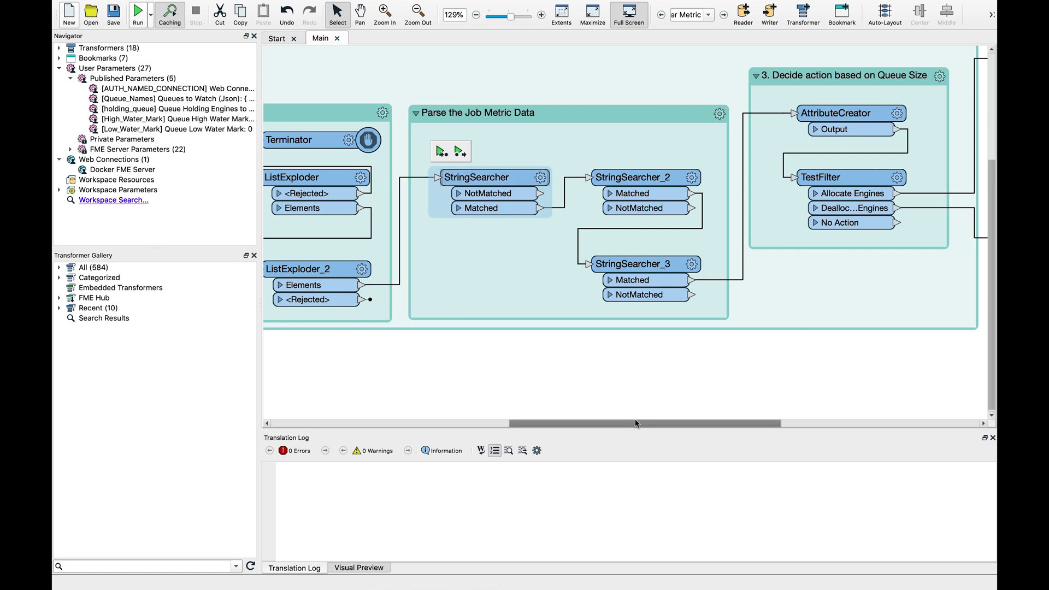
Step: Review the conditional value that sets AttributeCreator's queueAction attribute
left_click_drag(639, 424, 721, 424)
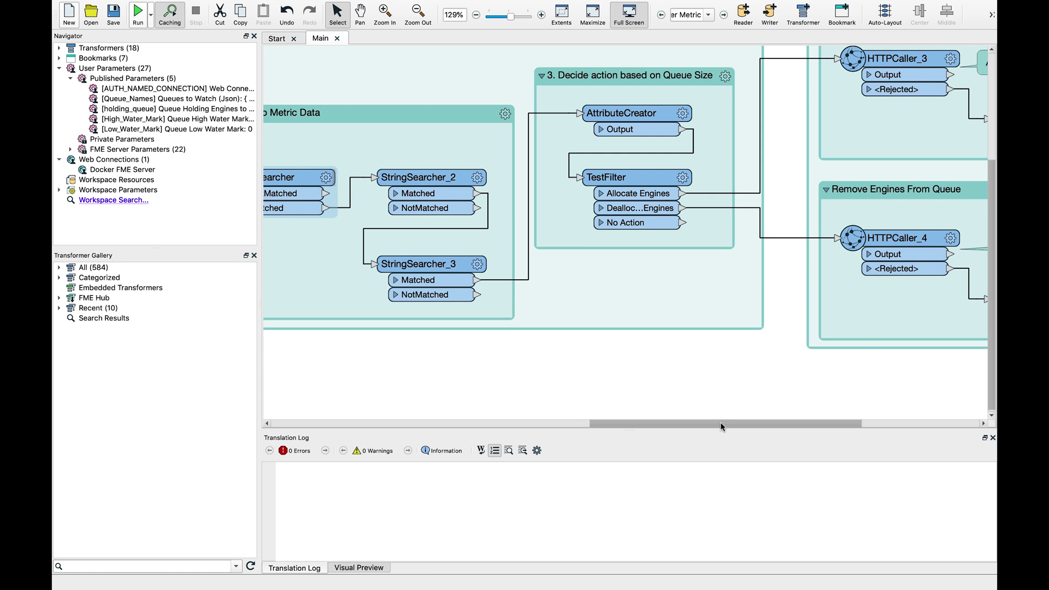
left_click(683, 113)
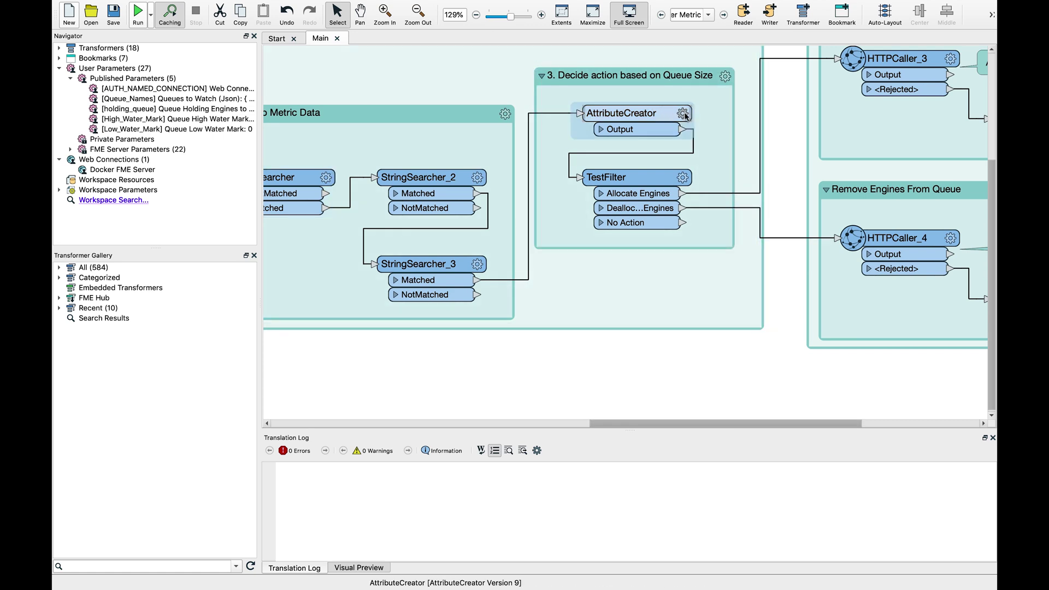
left_click(769, 211)
left_click(890, 211)
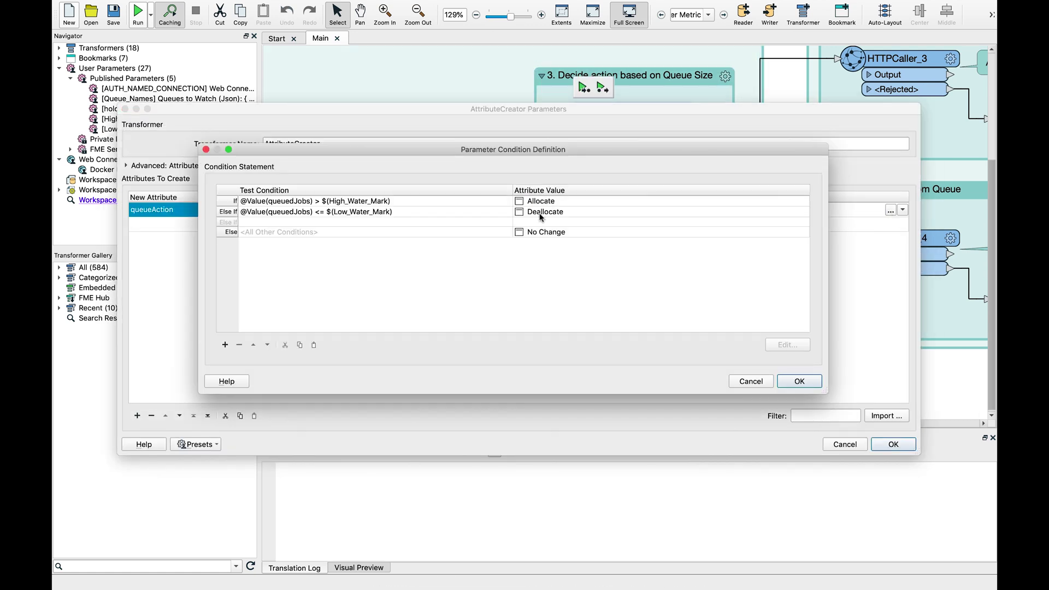
left_click(800, 381)
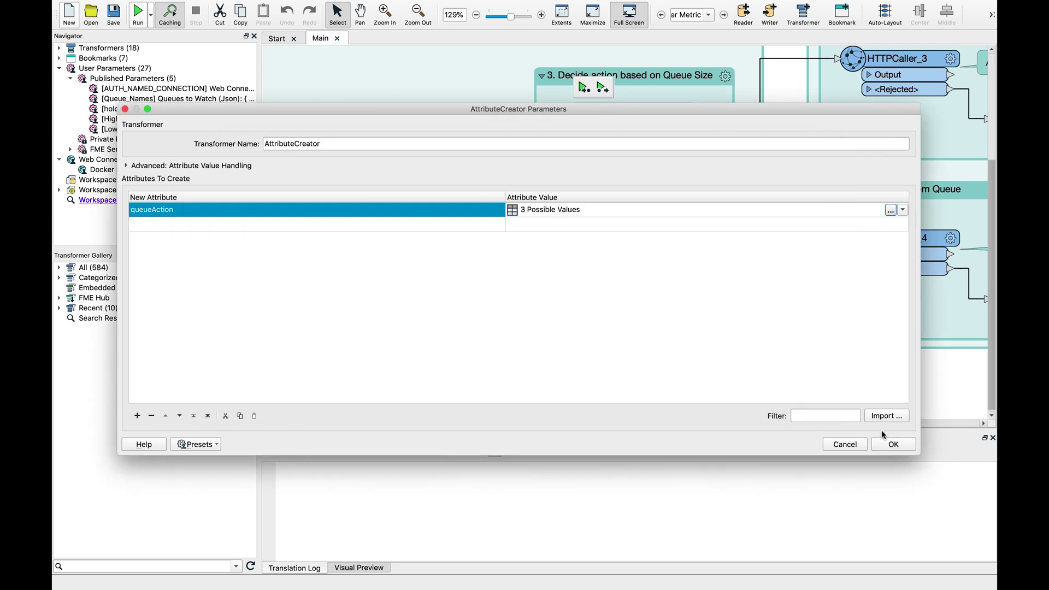
left_click(892, 444)
Step: Check TestFilter's output ports, then pan to the Add and Remove Engines groups
left_click(682, 177)
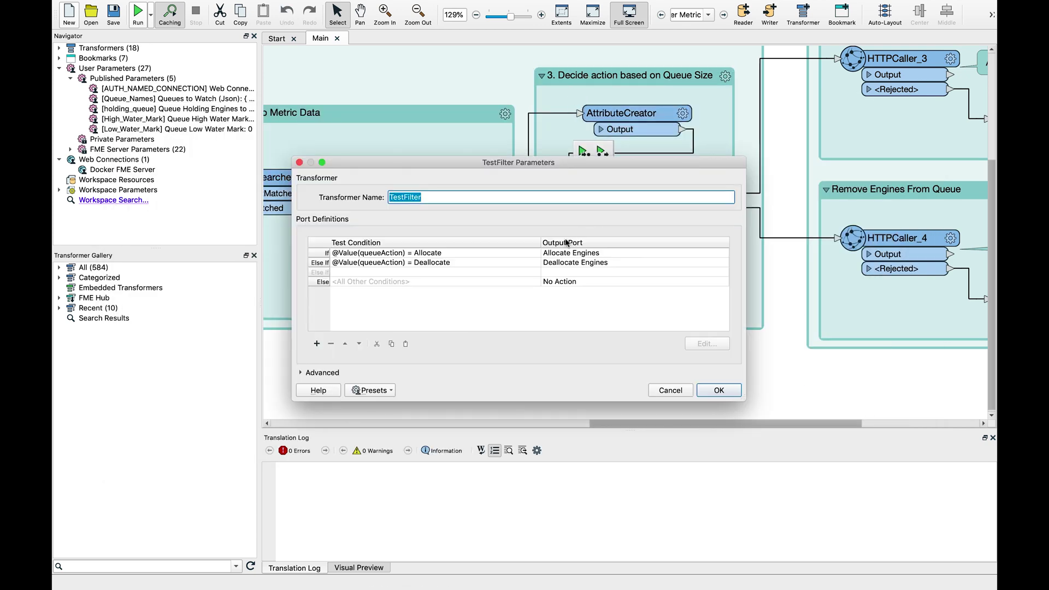
left_click(709, 390)
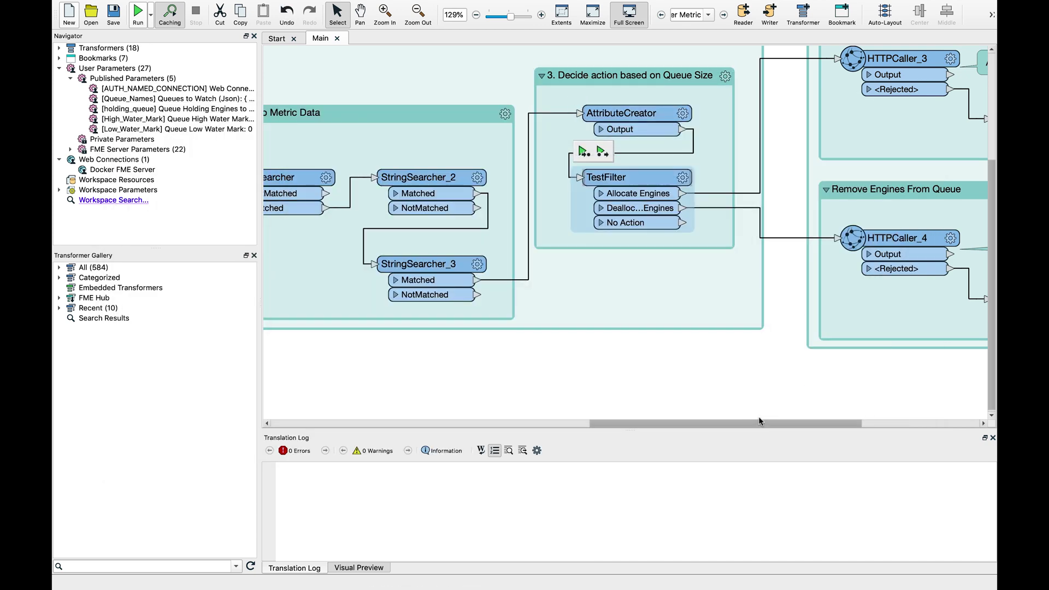
left_click_drag(761, 423, 863, 424)
scroll(929, 246, "up", 3)
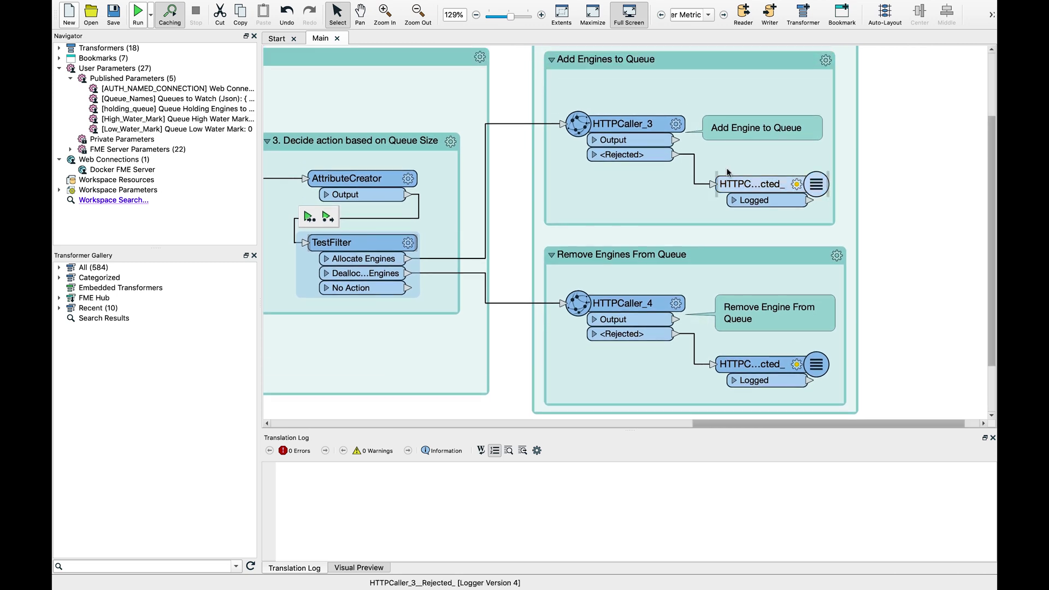
left_click(675, 125)
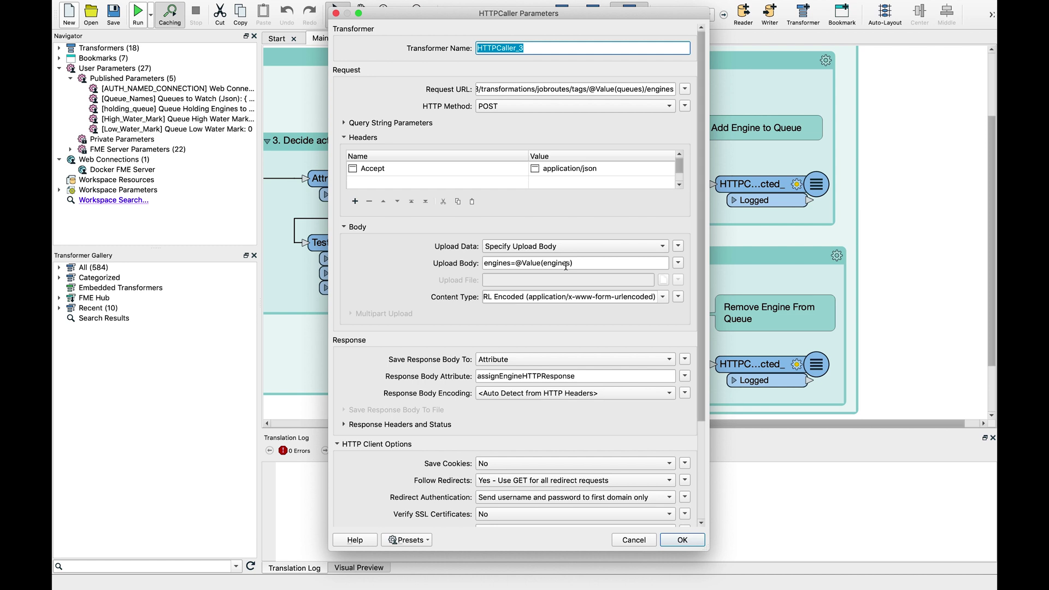
left_click(693, 539)
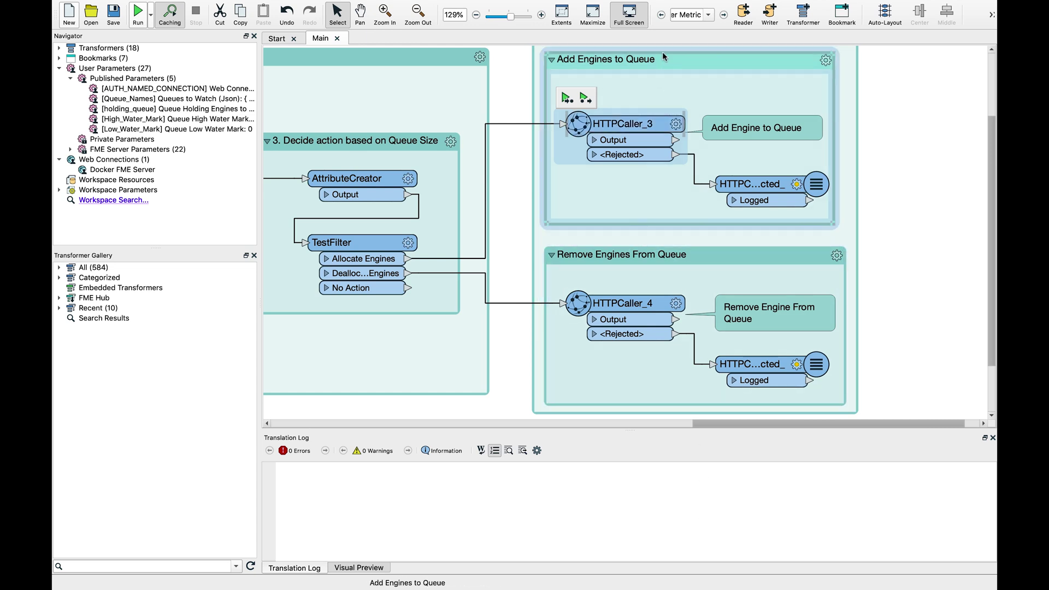
left_click(661, 16)
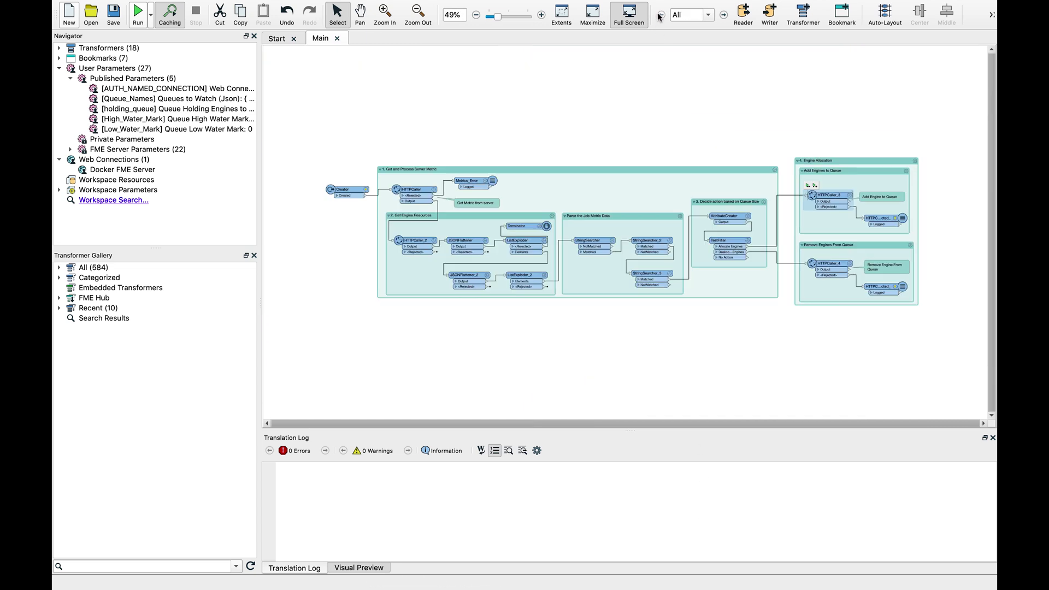